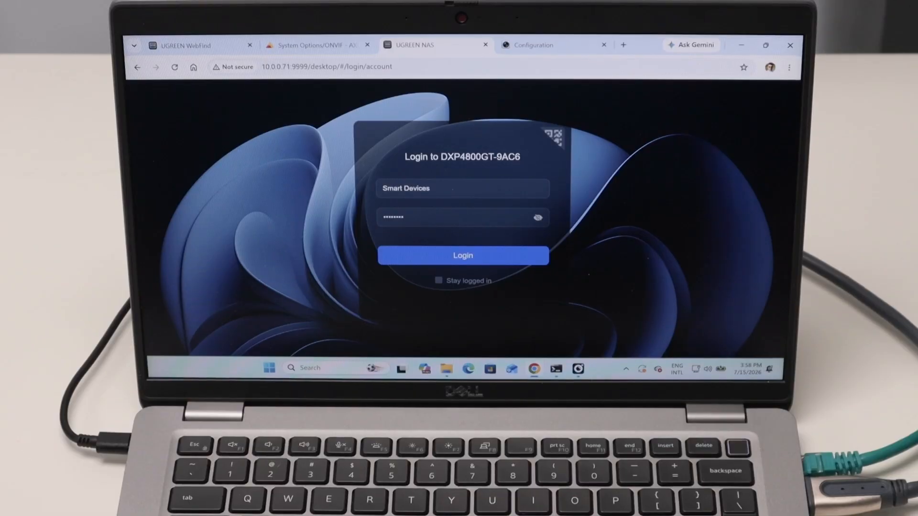
- Check the camera's ONVIF admin user under Integration Protocol, then return to the NAS login page
left_click(535, 47)
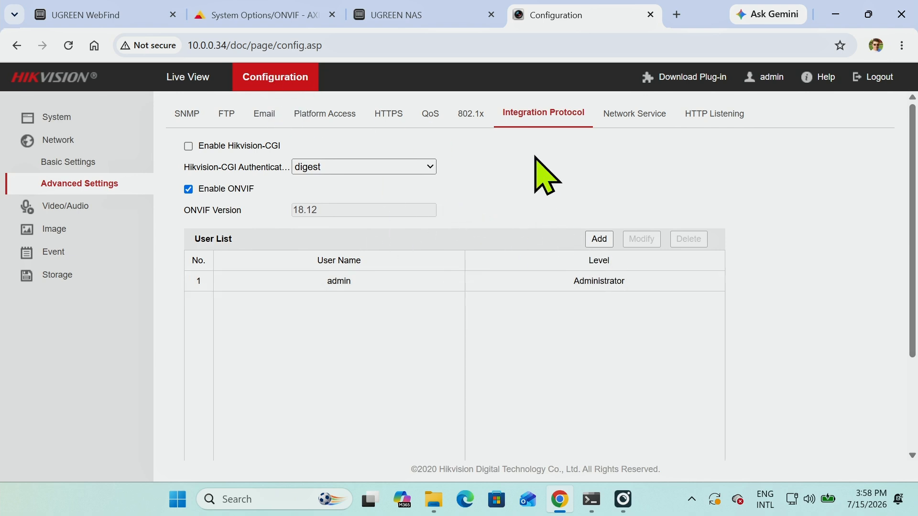
left_click(421, 18)
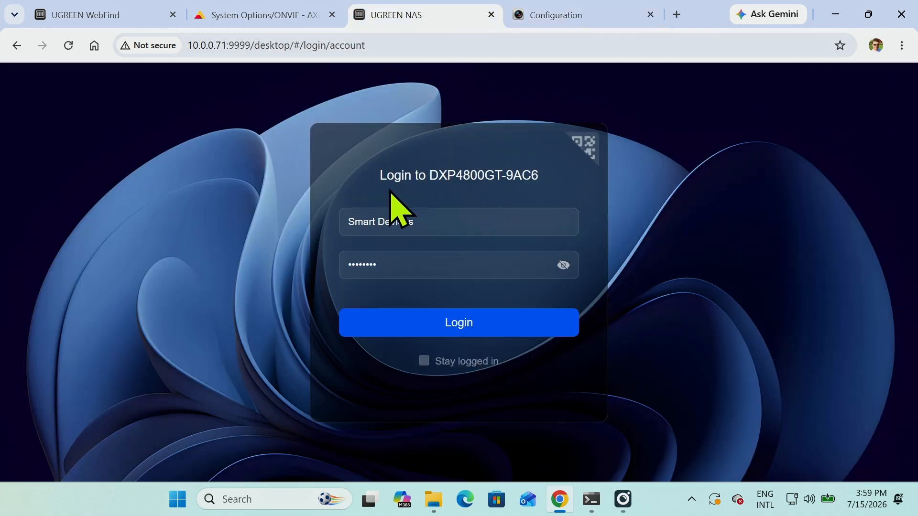
- Log in to the NAS, open Surveillance Center, and show the HIKVISION DS-2CD2085G1-I camera alone
left_click(482, 325)
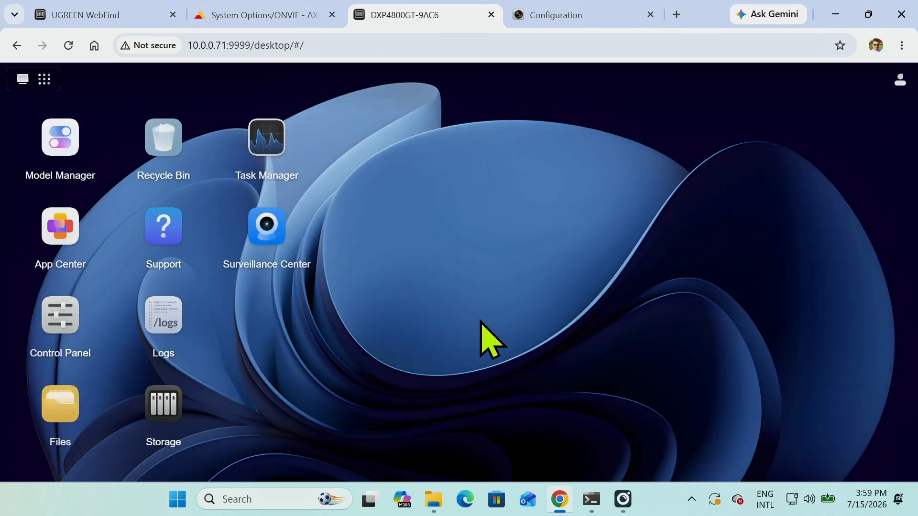
left_click(265, 231)
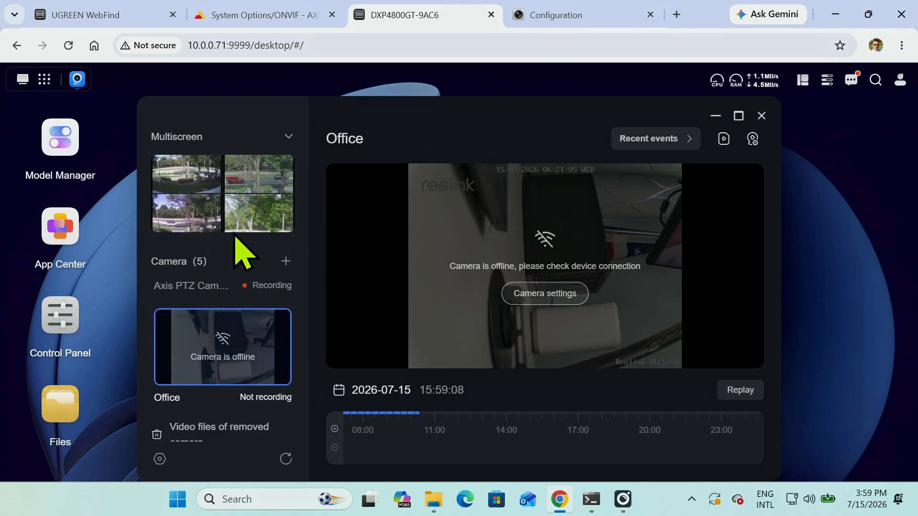
left_click(226, 195)
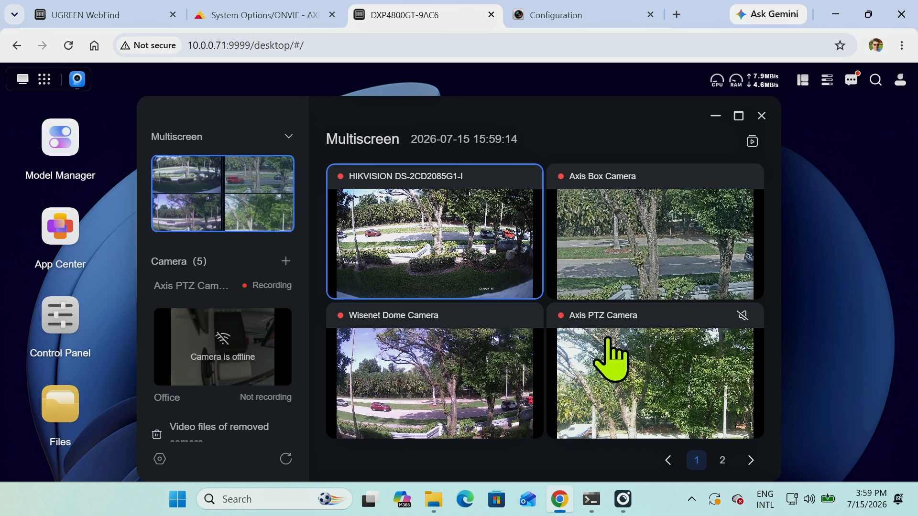
double_click(457, 233)
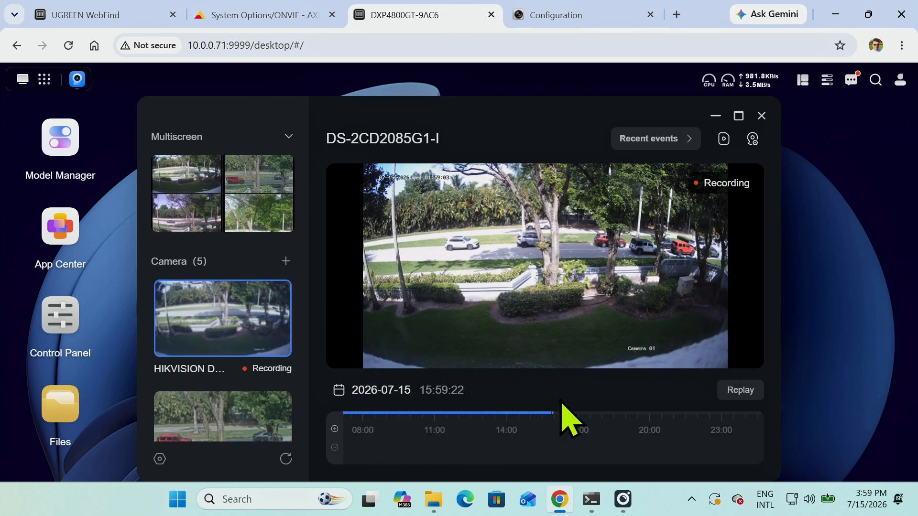
- Play back the camera's recorded footage from around 13:44 on 2026-07-15
left_click(731, 390)
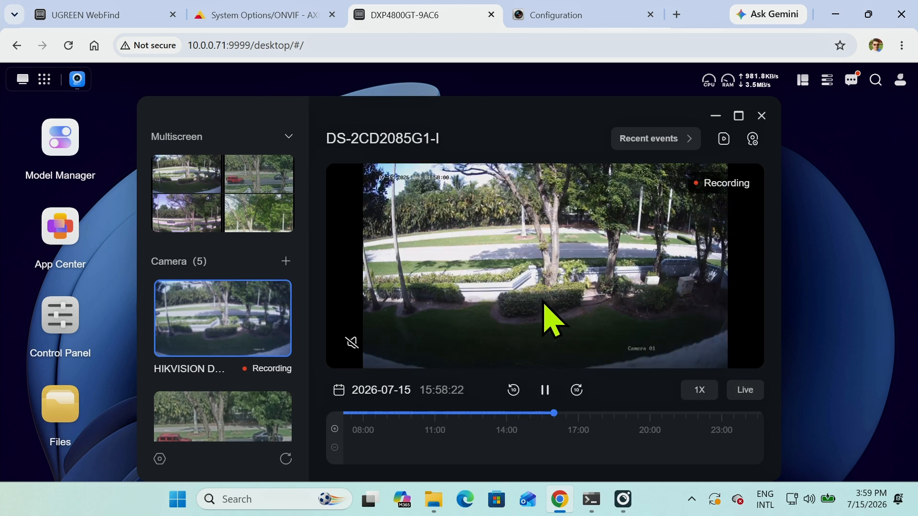
left_click(500, 420)
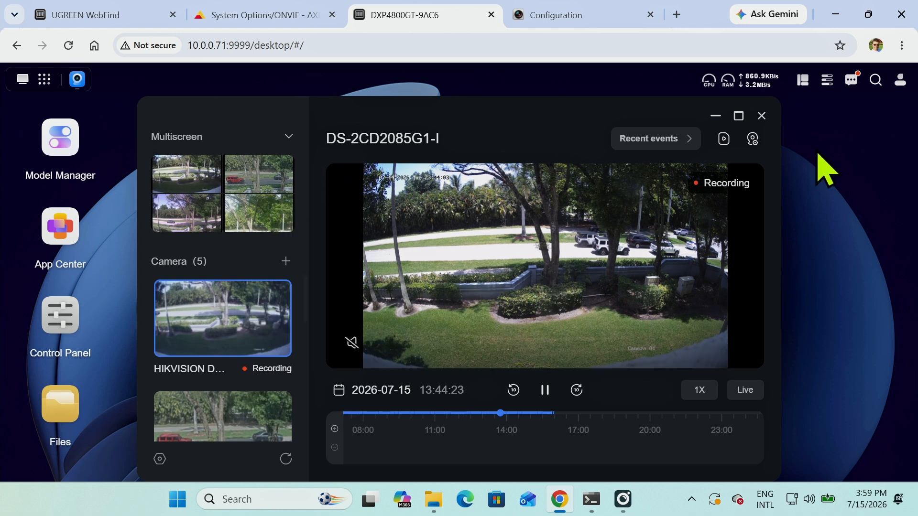
left_click(752, 138)
- Remove the HIKVISION DS-2CD2085G1-I camera from its settings and confirm the removal
scroll(478, 296, "down", 3)
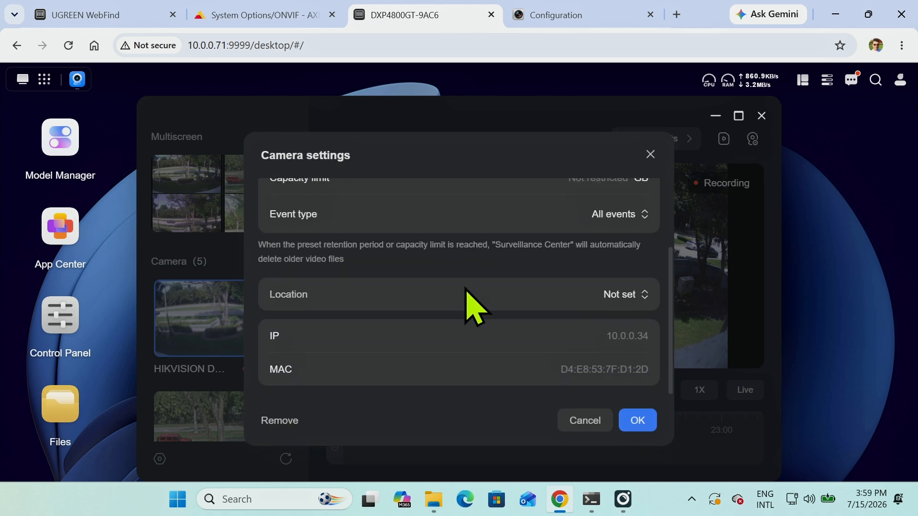
left_click(286, 422)
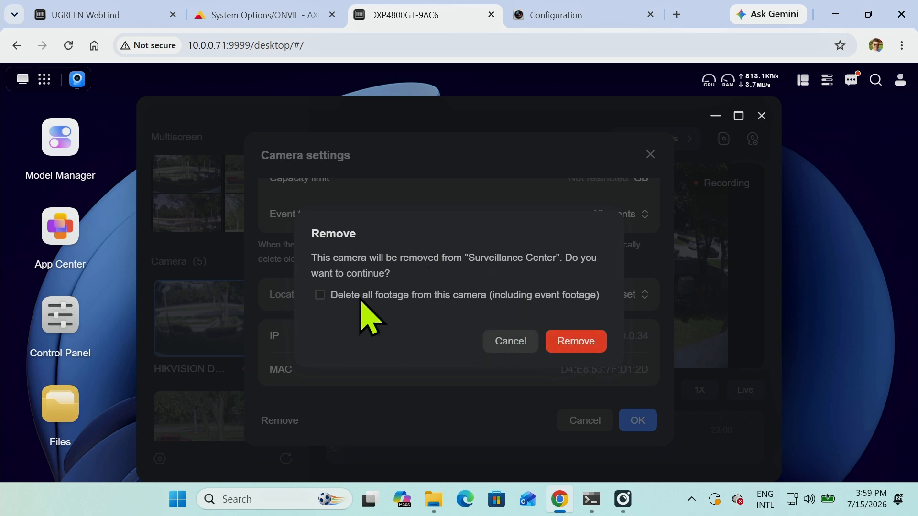
left_click(578, 341)
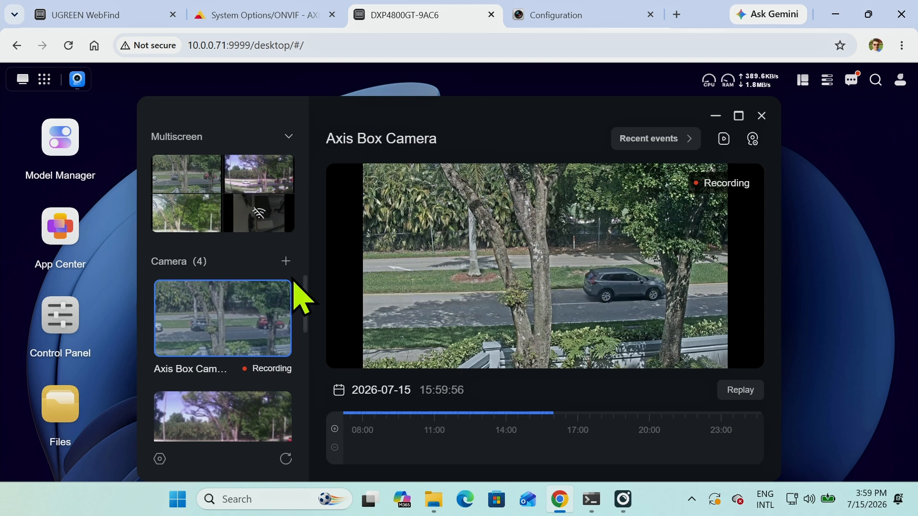
- Start adding a camera and choose the discovered DS-2CD2085G1-I at 10.0.0.34
left_click(286, 261)
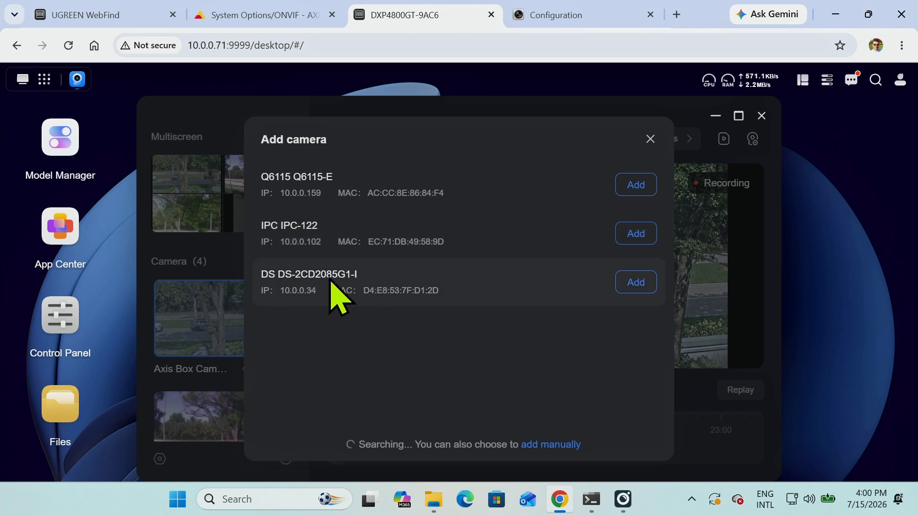
left_click(635, 283)
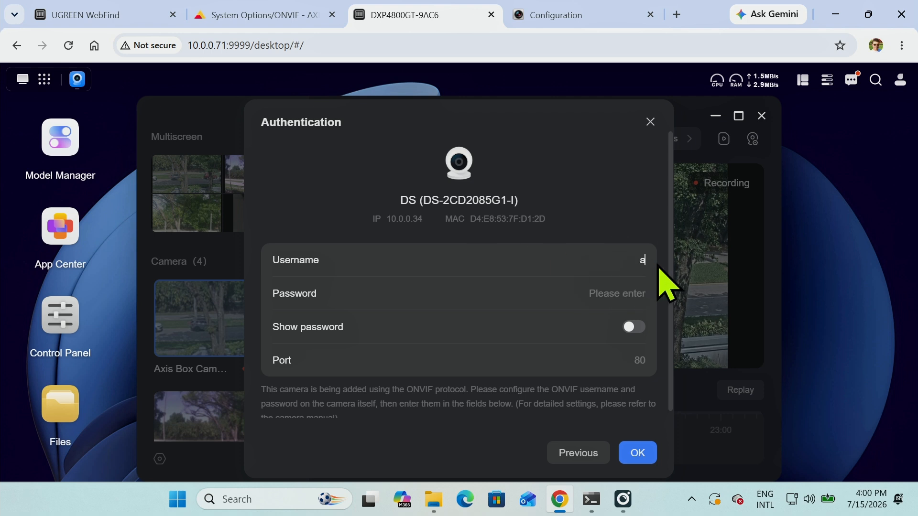
- Enter the admin username and password with Show password on, and submit the credentials
type("admin")
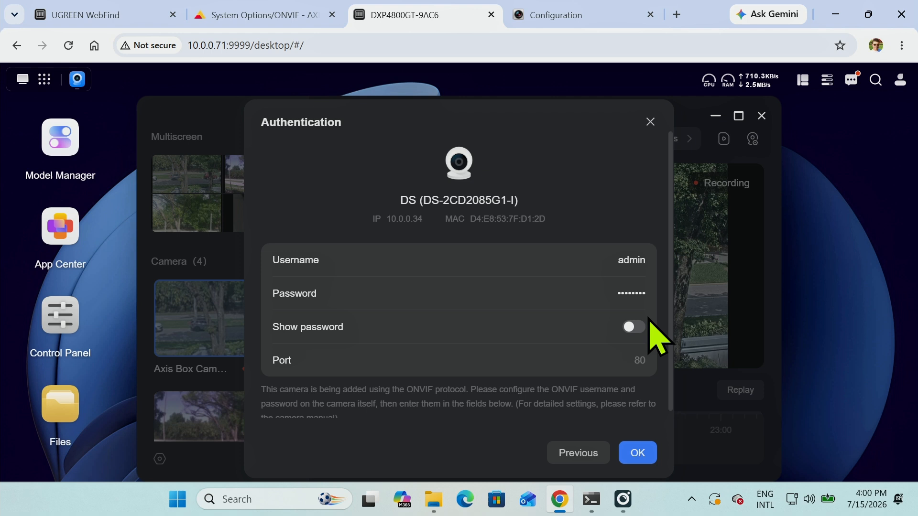
left_click(634, 327)
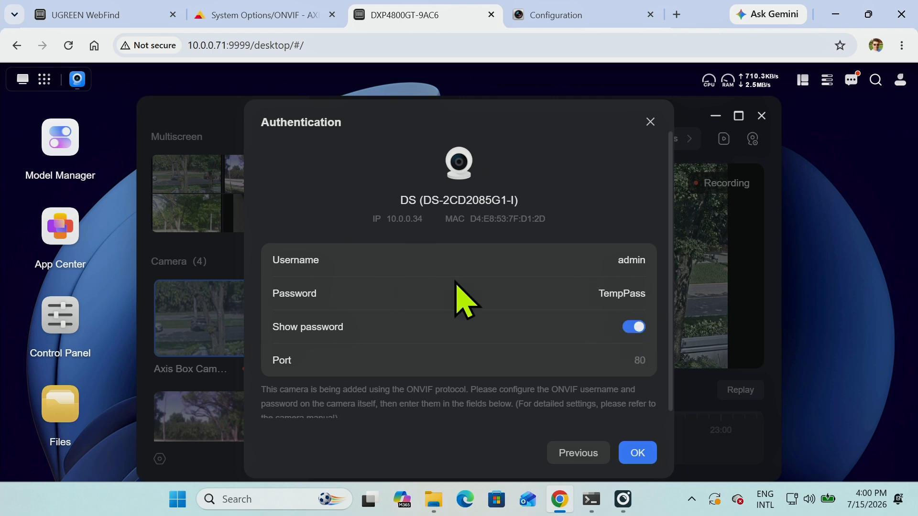
scroll(492, 241, "down", 1)
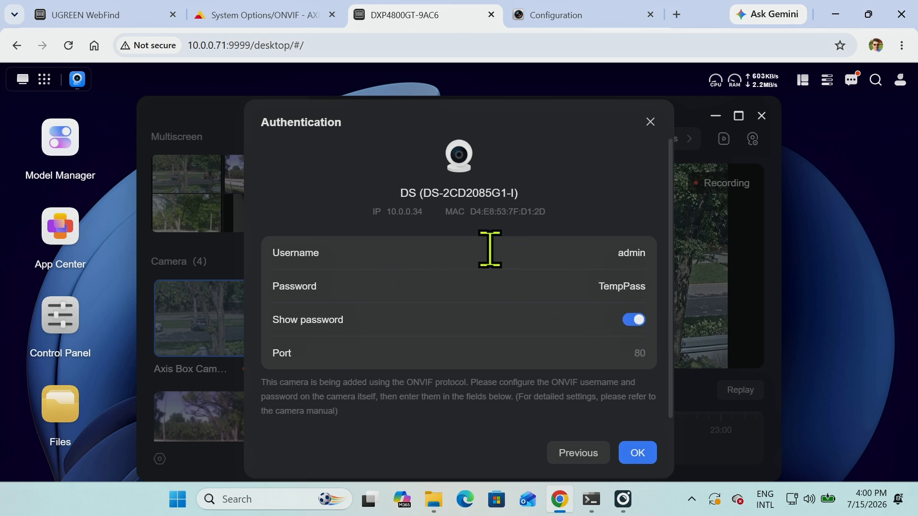
left_click(635, 455)
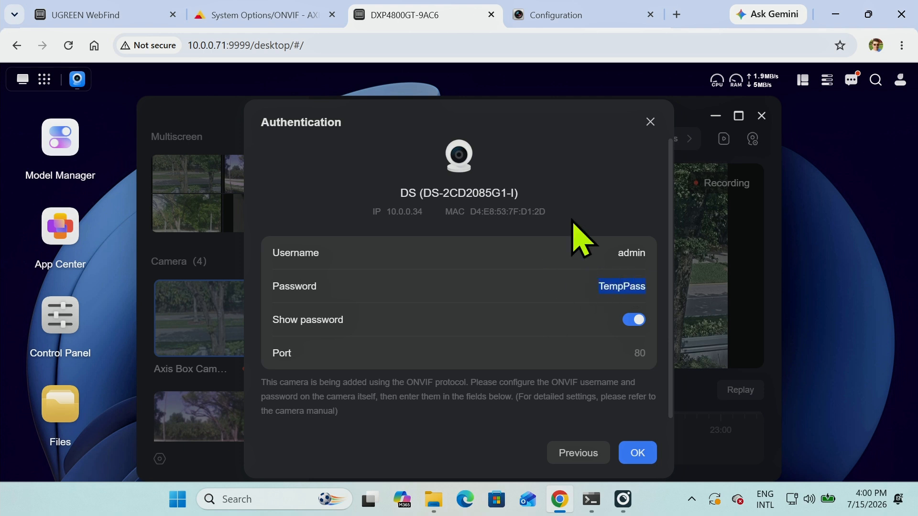
- Give the camera's ONVIF admin user a new password, confirmed to match, and save it
left_click(545, 19)
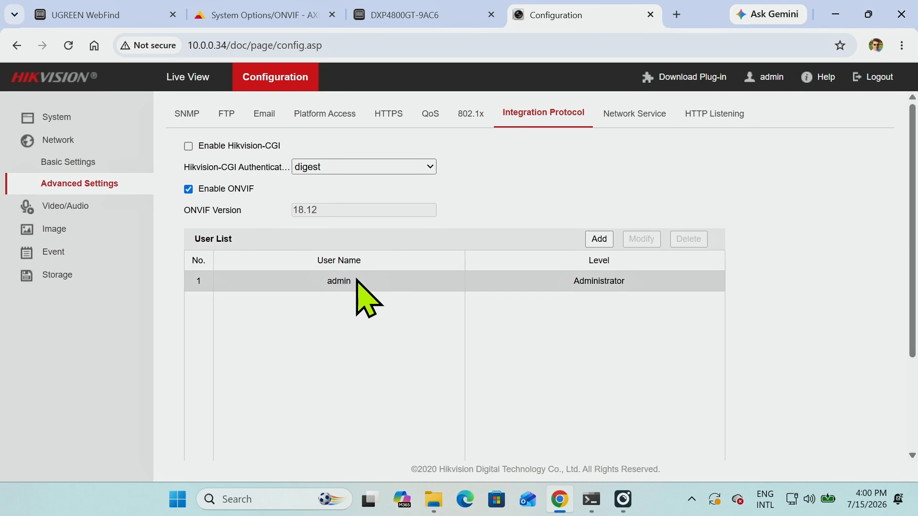
left_click(377, 285)
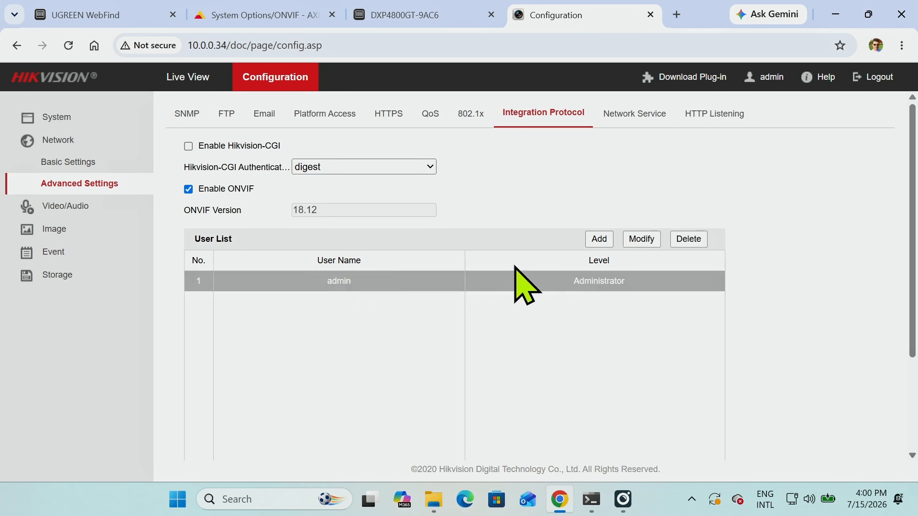
left_click(644, 241)
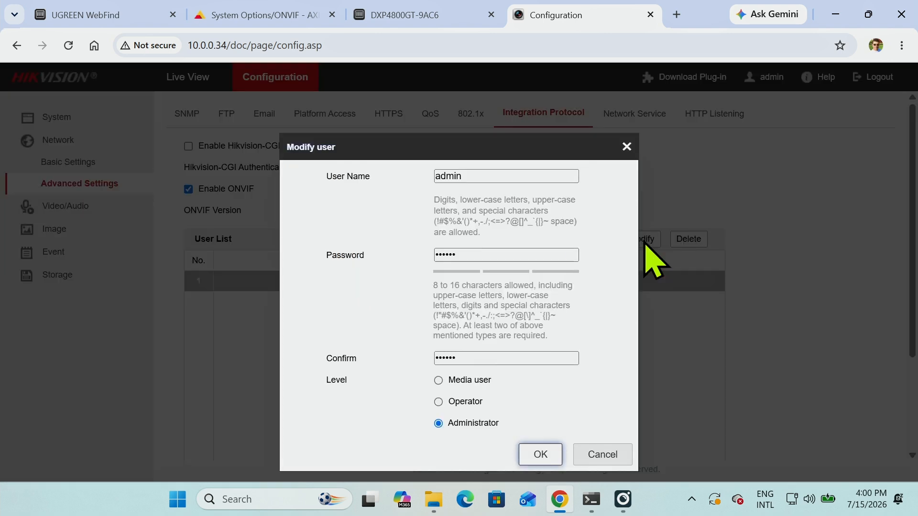
left_click(481, 251)
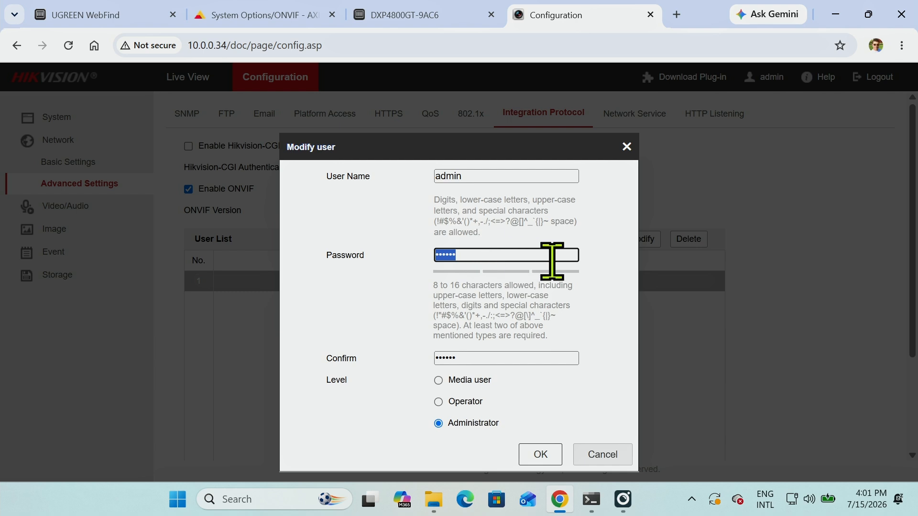
type("a")
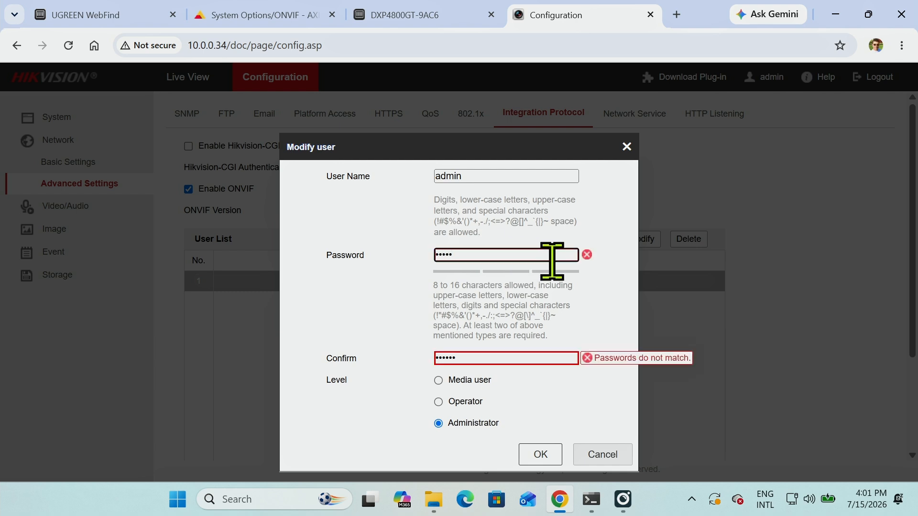
left_click(492, 359)
key("BackSpace")
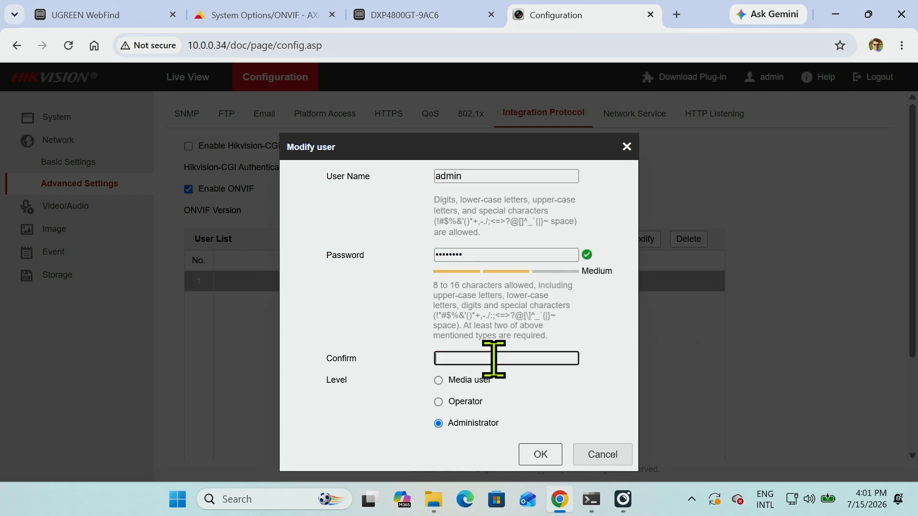
type("•••••••")
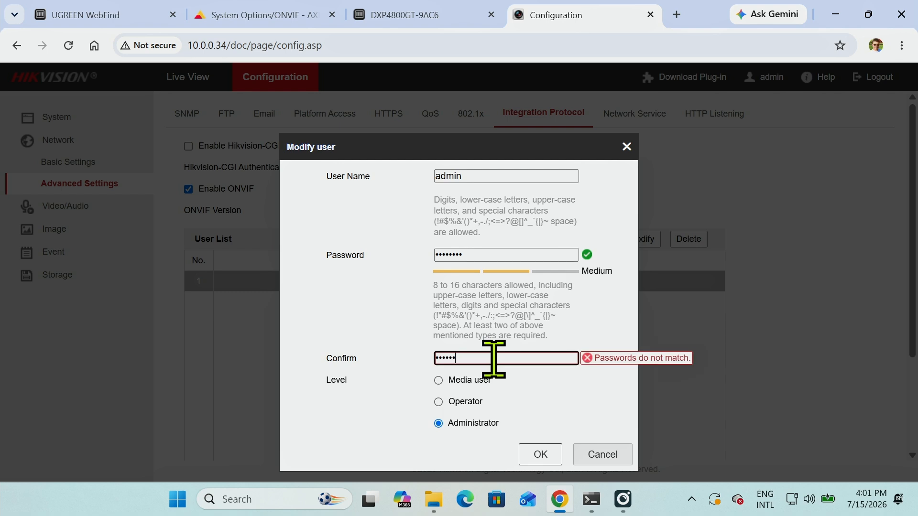
type("•")
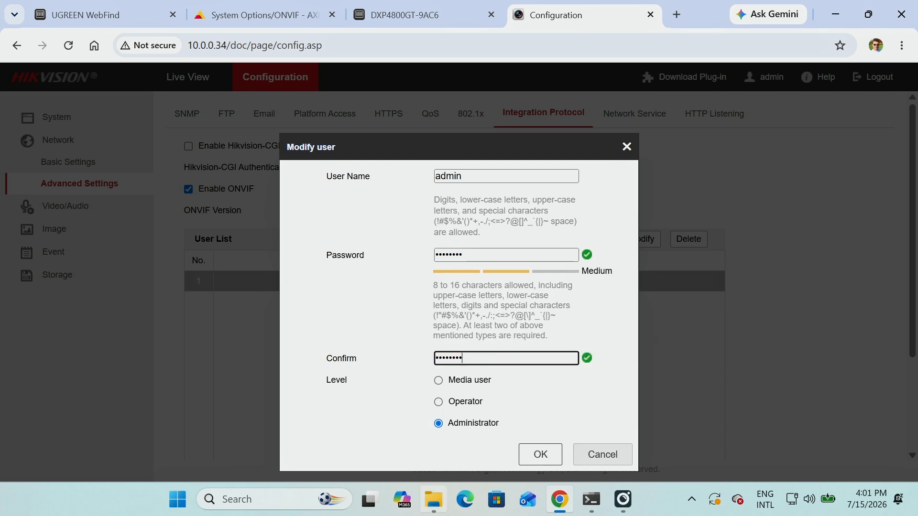
left_click(538, 457)
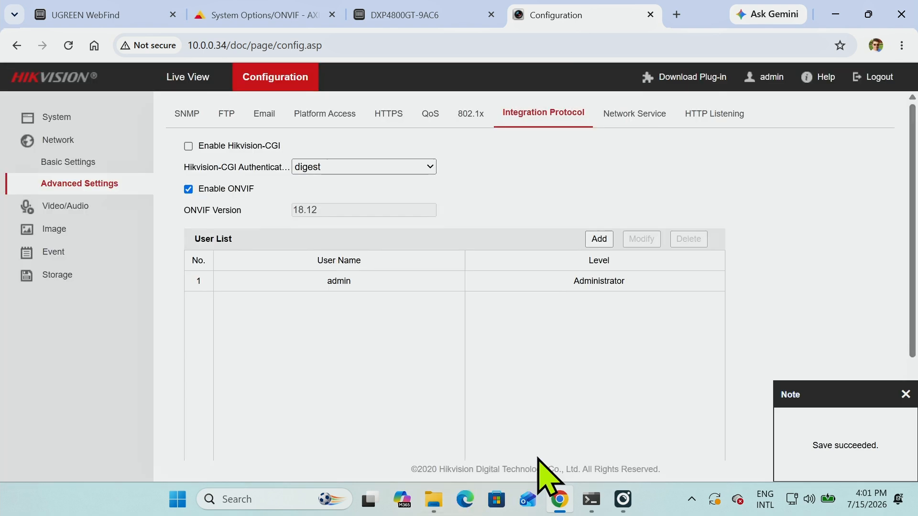
left_click(905, 393)
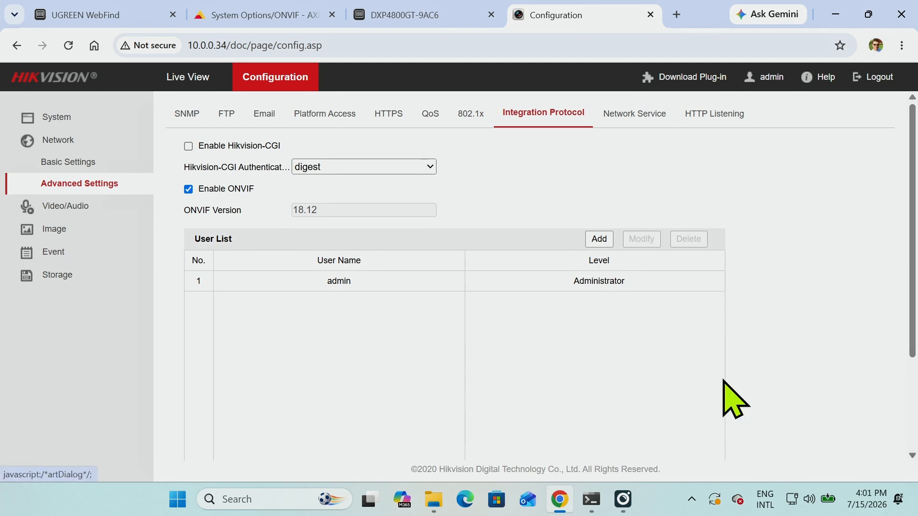
- Resubmit the camera's credentials on the NAS, keep its backed-up recordings, and finish adding it
left_click(423, 19)
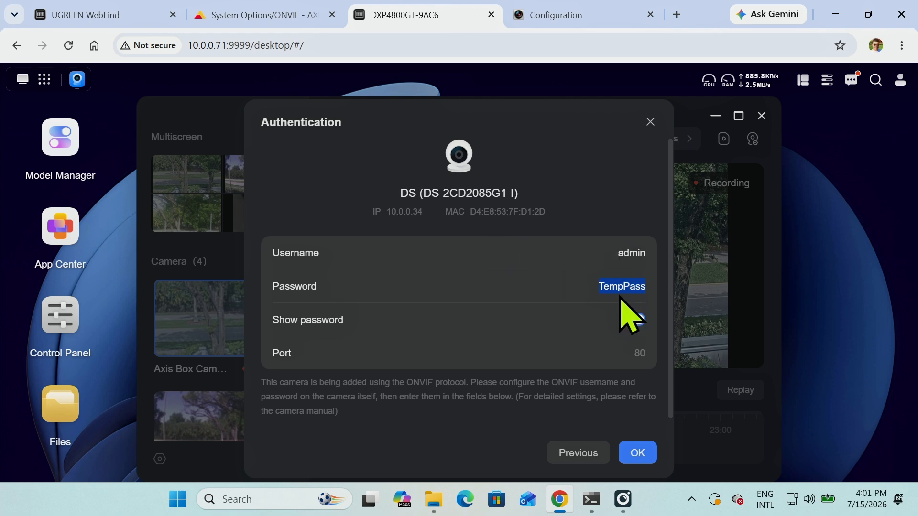
left_click(638, 453)
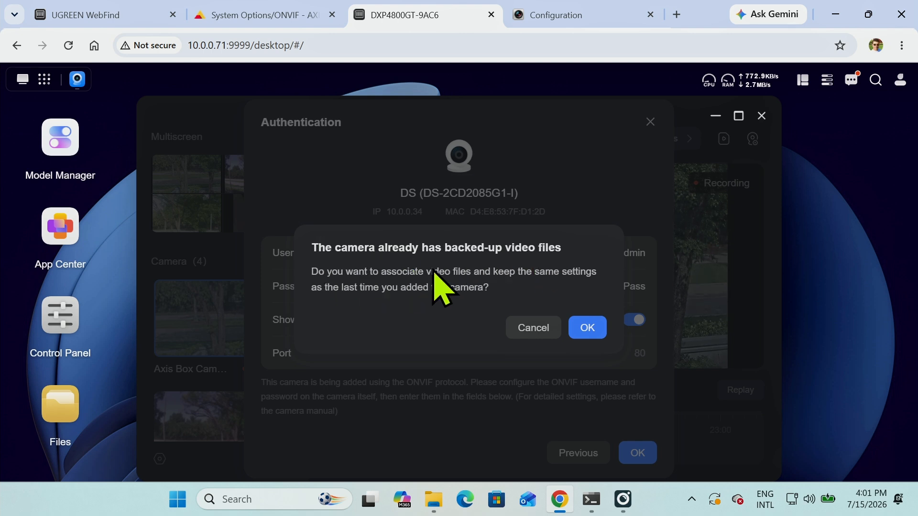
left_click(585, 329)
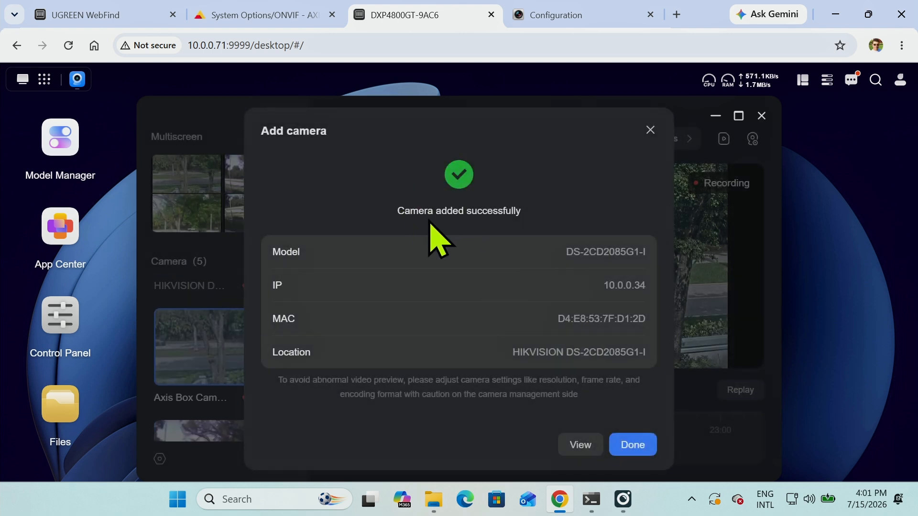
left_click(636, 447)
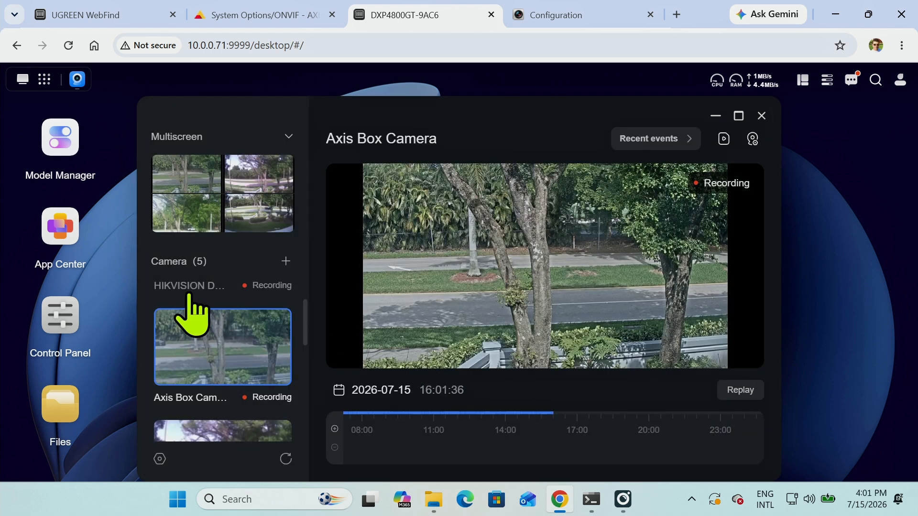
- Show the HIKVISION DS-2CD2085G1-I camera's live feed from the camera list
scroll(232, 327, "up", 1)
left_click(233, 330)
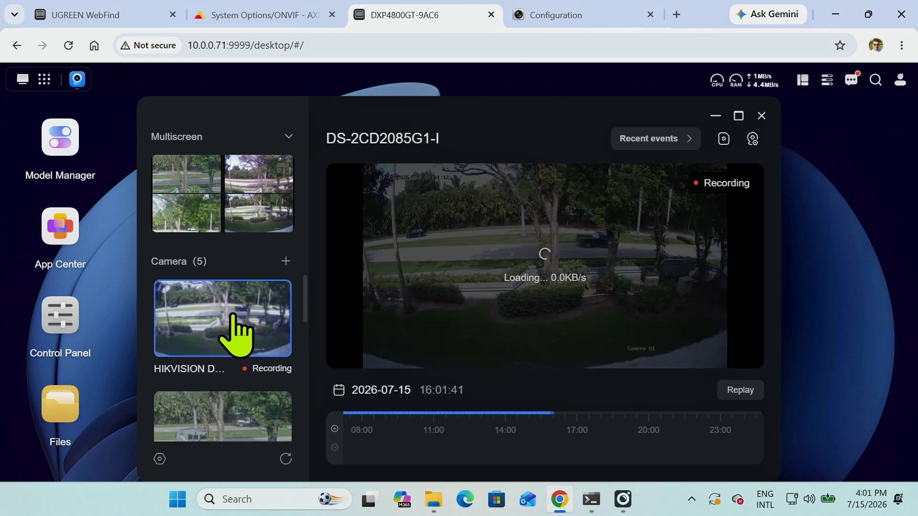